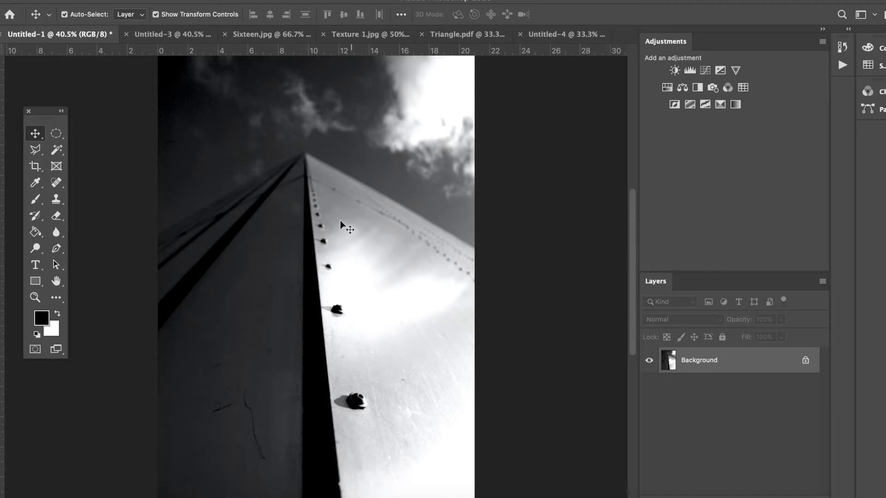
- Outline the building below the sky with the Polygonal Lasso tool, following both roof edges and closing the selection outside the canvas
click(33, 152)
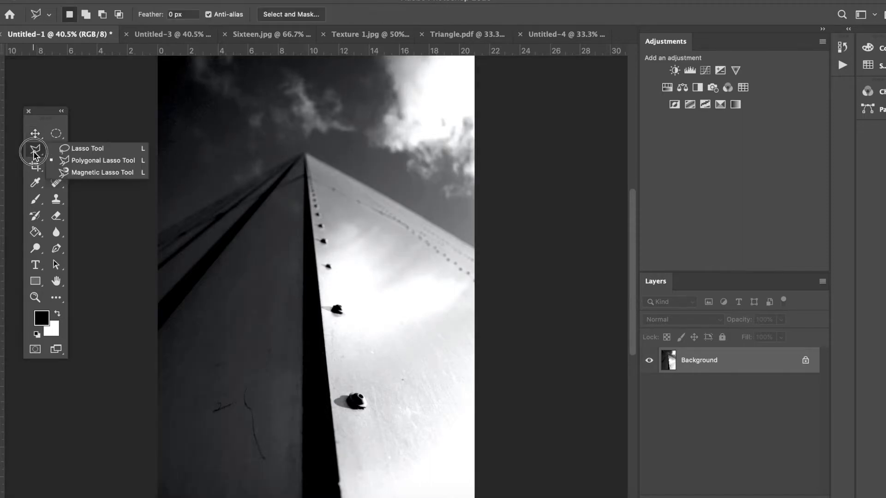
click(111, 165)
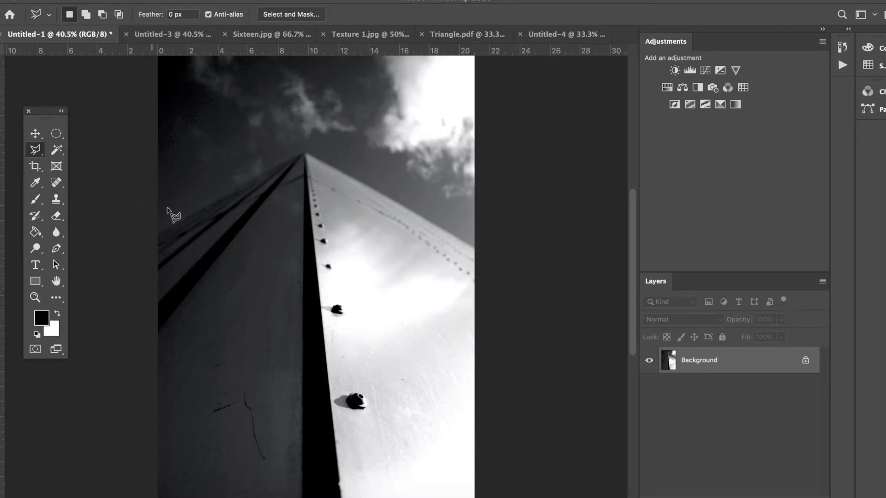
click(158, 233)
click(303, 151)
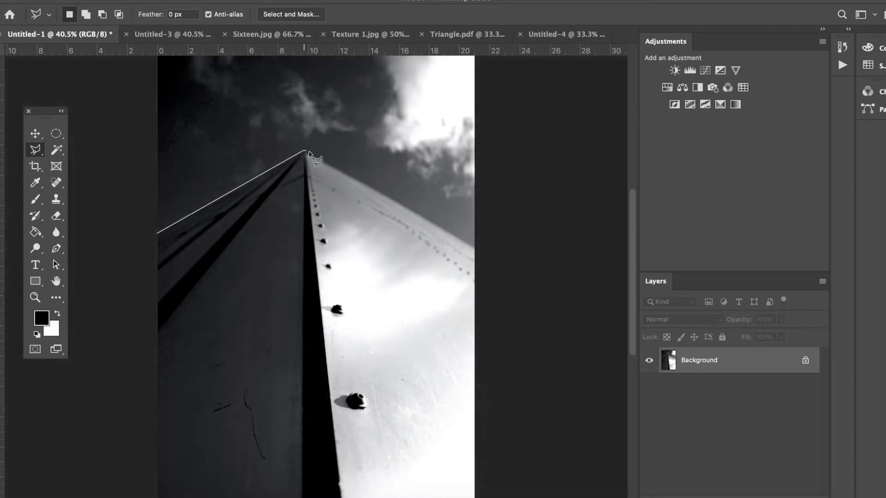
click(476, 249)
scroll(498, 300, down, 10)
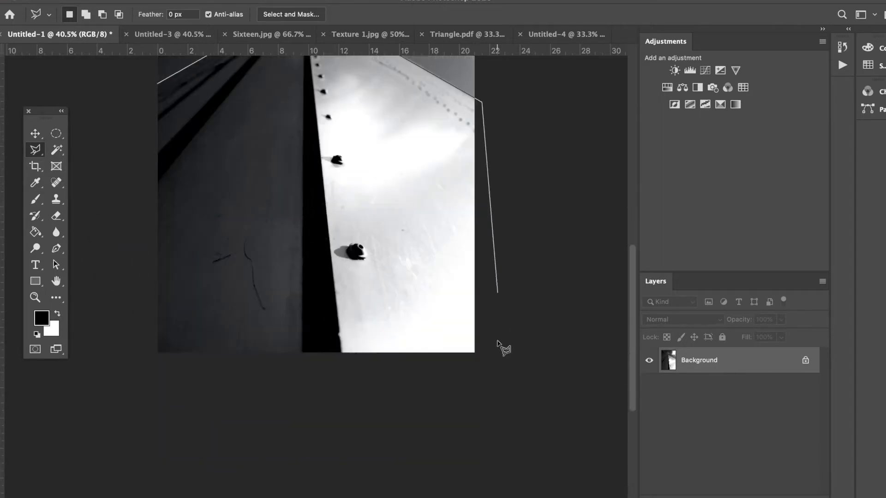
click(495, 287)
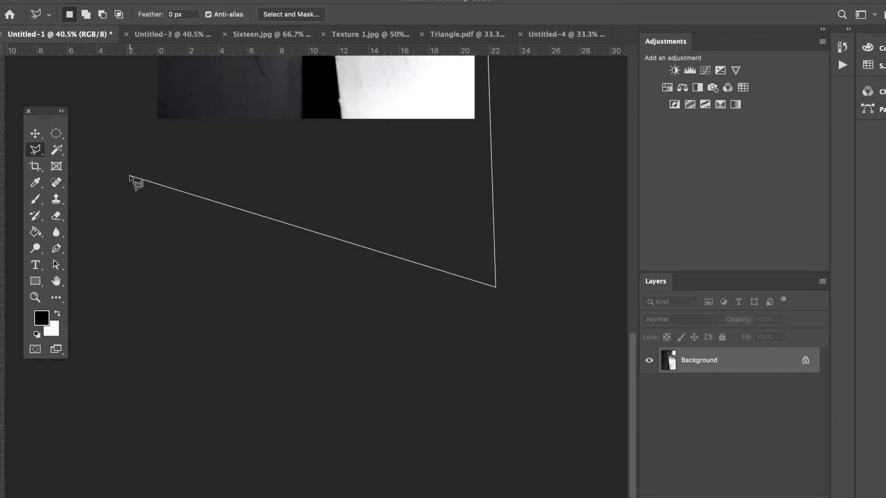
click(135, 181)
scroll(134, 182, up, 10)
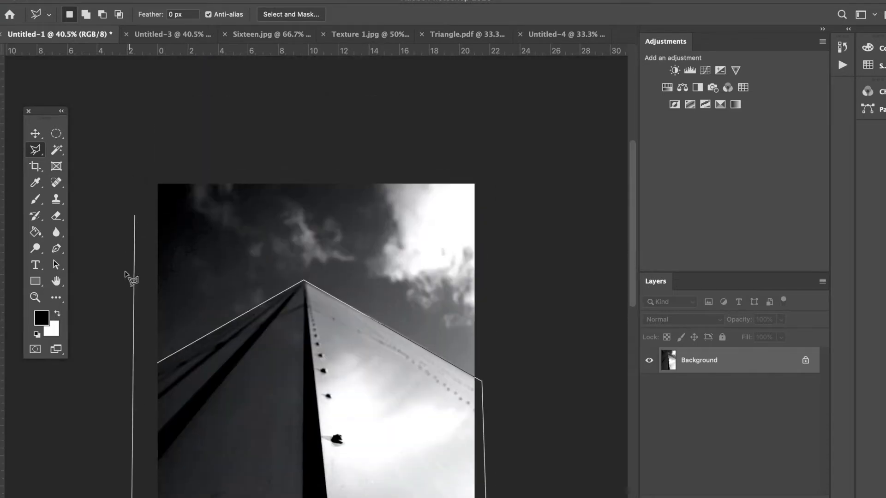
click(158, 366)
scroll(207, 297, down, 5)
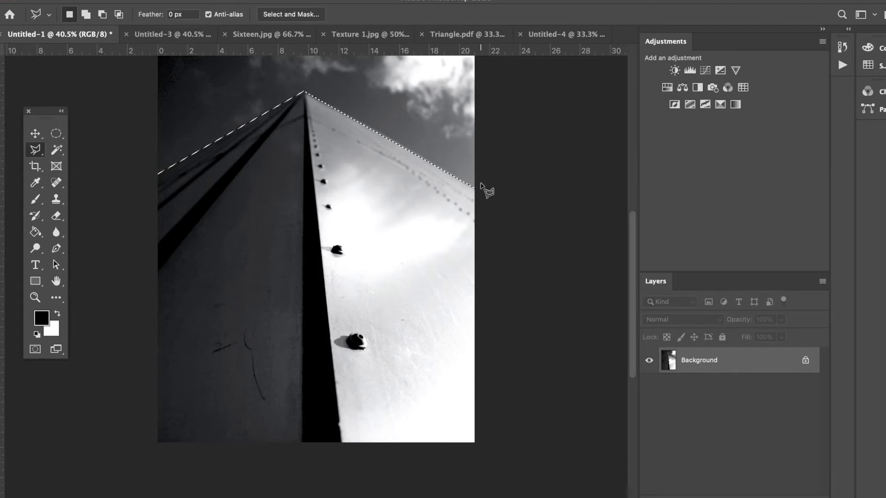
- Copy the selected building onto a new layer and hide the Background layer
key(ctrl+j)
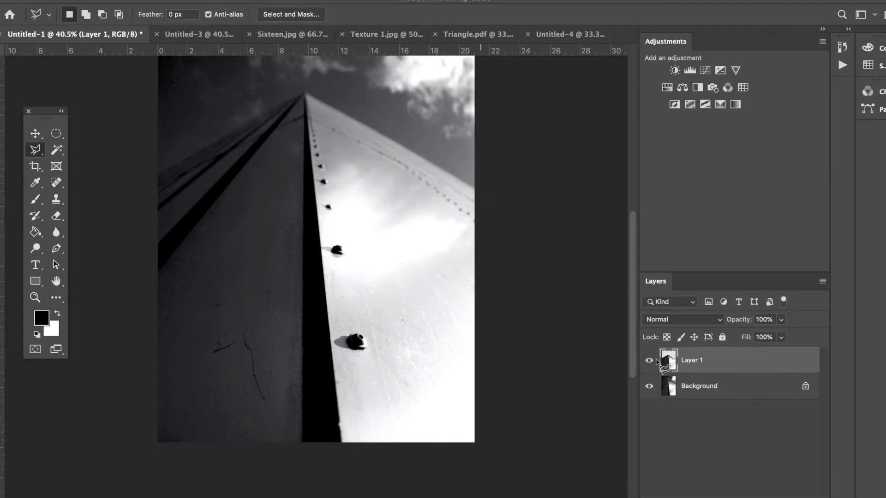
click(648, 386)
scroll(438, 335, up, 5)
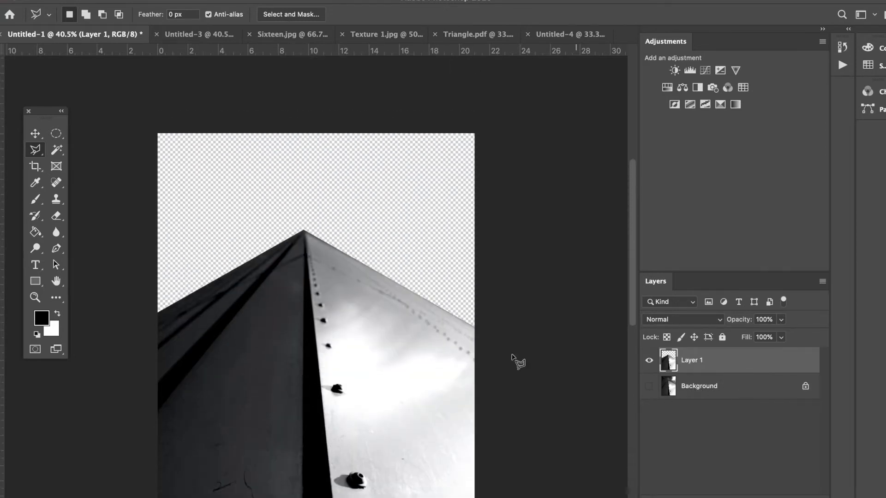
- Move the cut-out building layer into the Sixteen.jpg document with the Move tool
click(32, 134)
drag(300, 350, 353, 35)
drag(296, 42, 302, 276)
- Scale the building layer to 65.32% and position it across the lower part of the paper background
scroll(303, 278, down, 3)
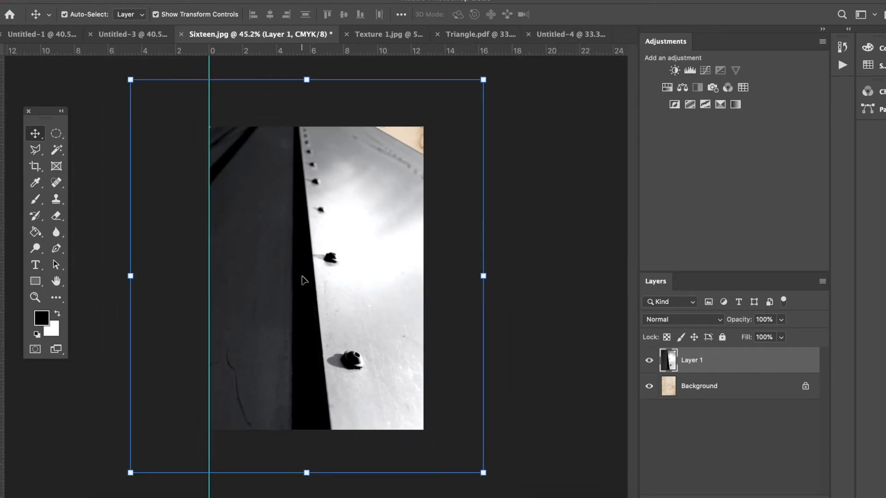
drag(130, 81, 253, 217)
drag(325, 271, 276, 266)
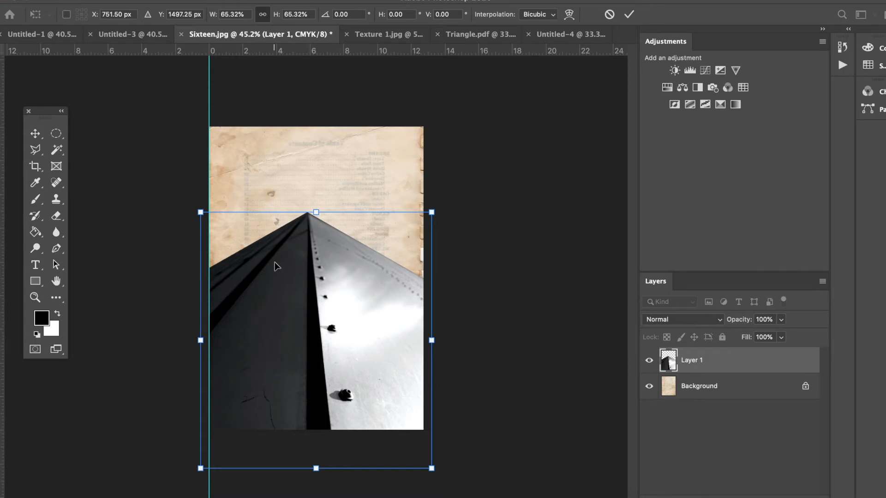
click(629, 14)
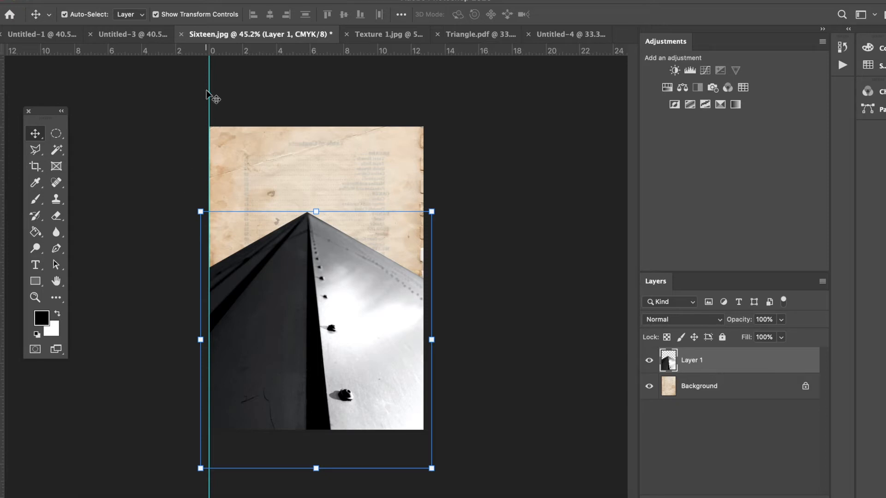
- Flip the building layer vertically and place it over the upper part of the page with its tip pointing down
click(113, 0)
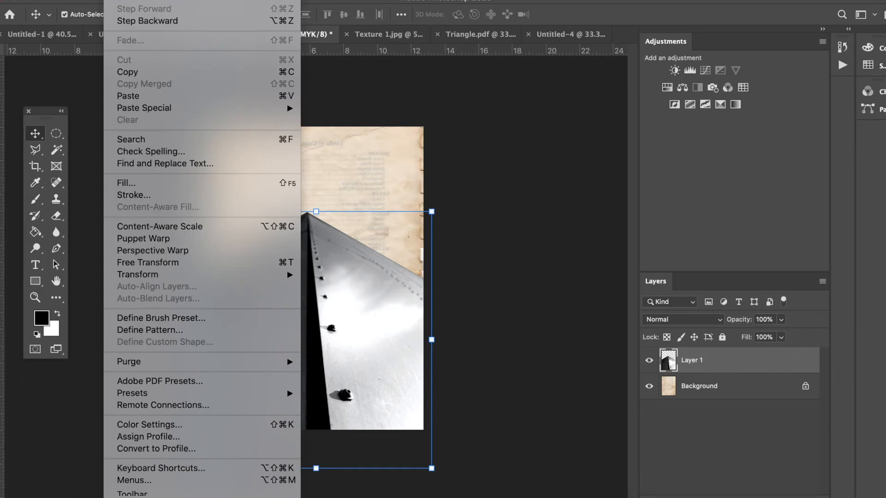
mouse_move(170, 280)
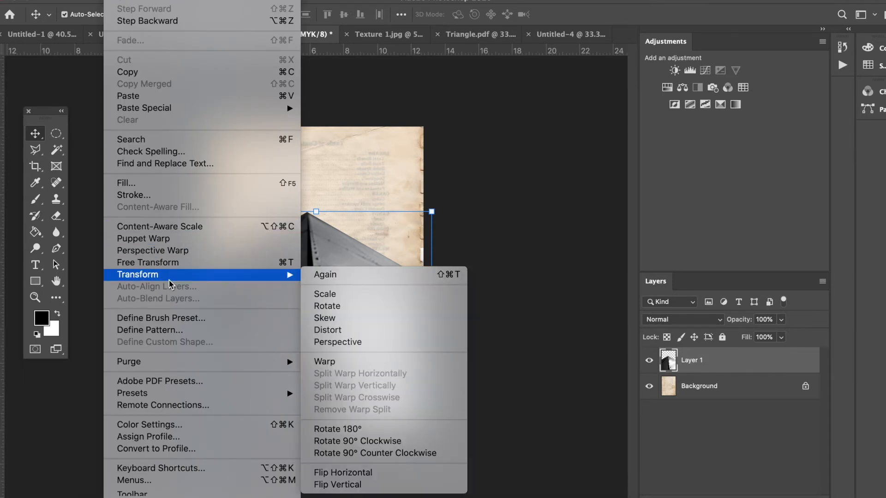
click(386, 482)
drag(347, 288, 359, 253)
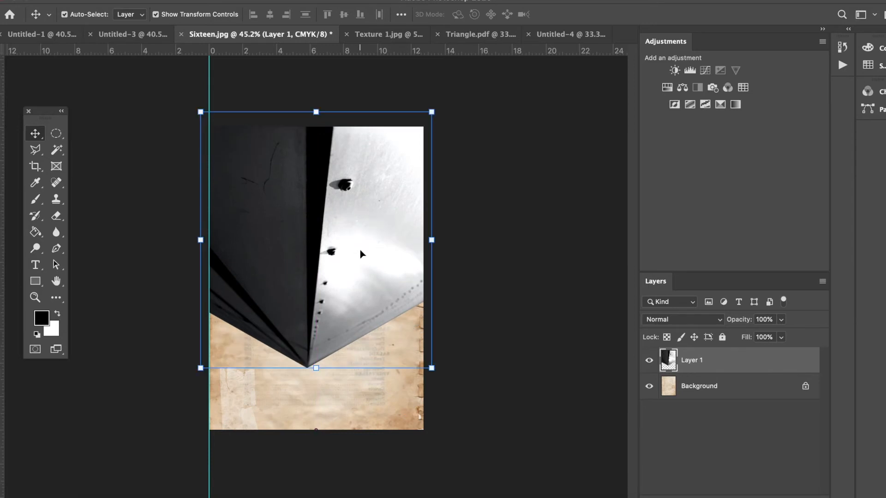
click(116, 1)
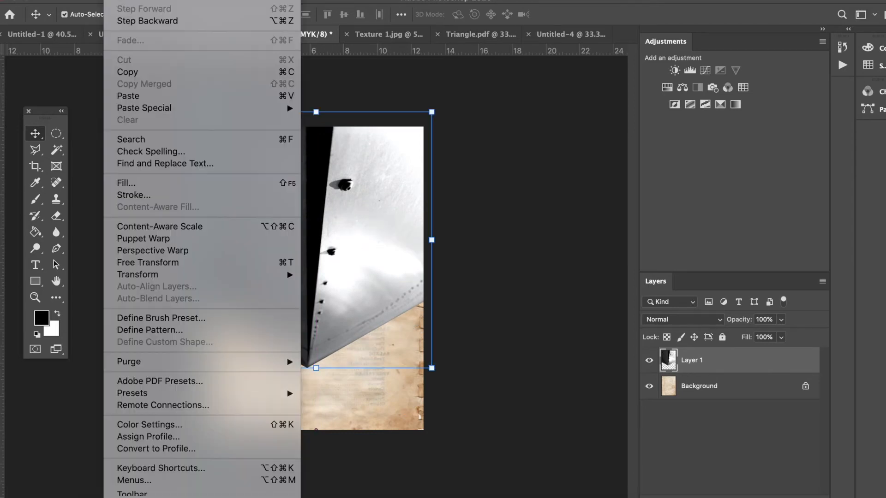
mouse_move(203, 282)
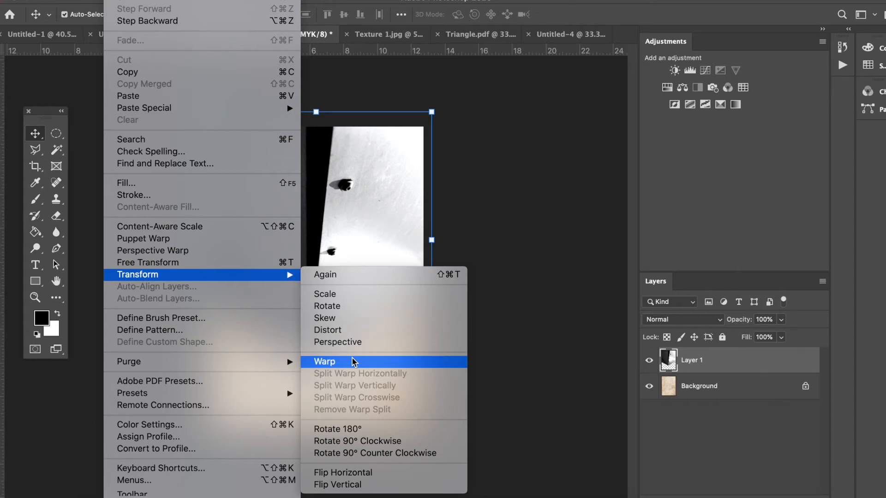
click(558, 153)
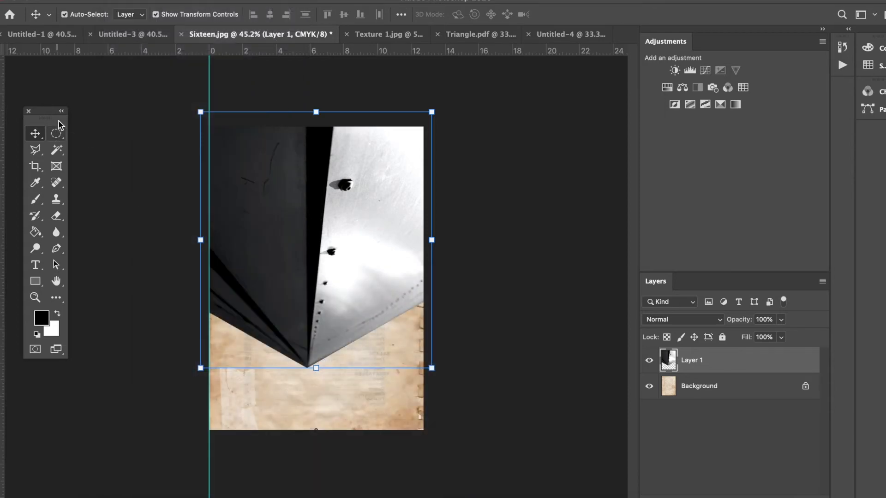
- Switch to the Untitled-3 document with the bridge photo
click(137, 41)
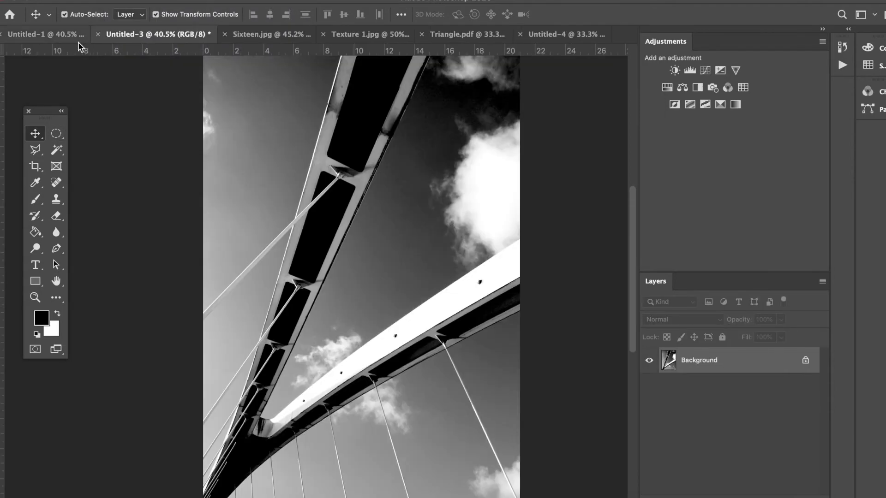
mouse_move(35, 149)
mouse_down()
mouse_move(92, 164)
mouse_move(94, 173)
mouse_up()
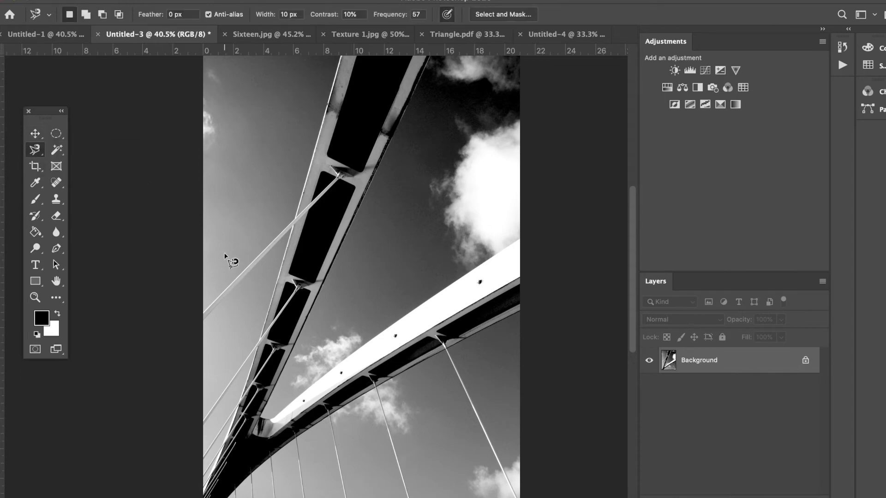
click(262, 418)
key(Escape)
click(54, 152)
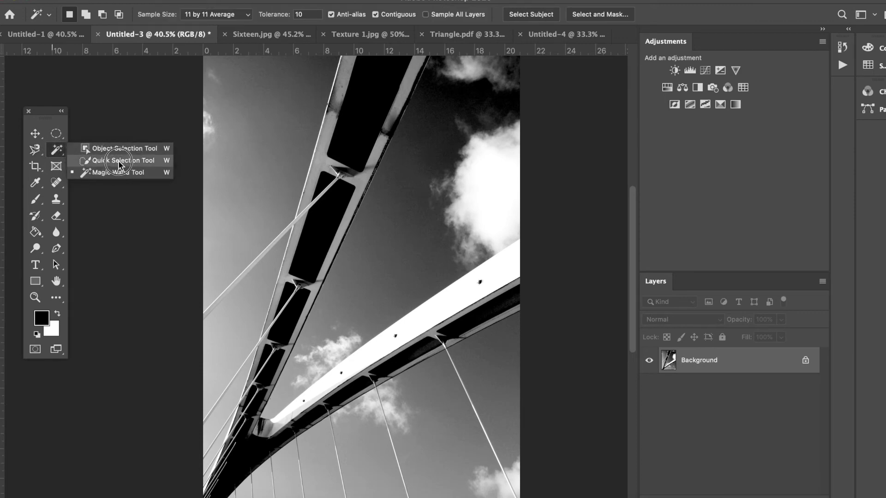
click(56, 152)
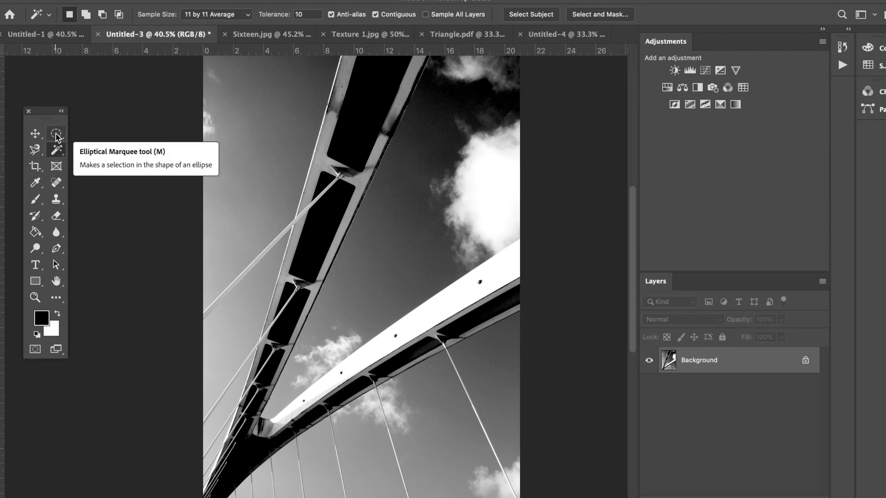
- Draw a circular selection about 14 ruler units wide over the middle of the bridge photo with the Elliptical Marquee tool
click(56, 134)
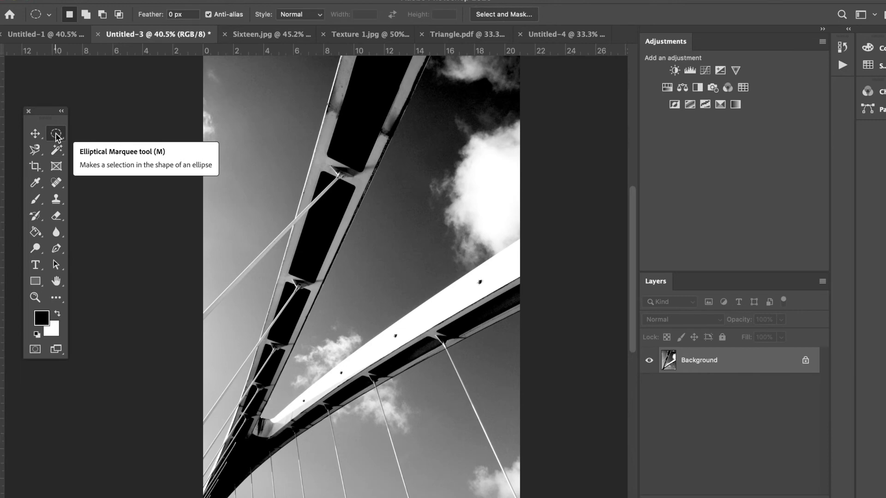
drag(56, 135, 114, 147)
drag(253, 148, 471, 361)
key(shift)
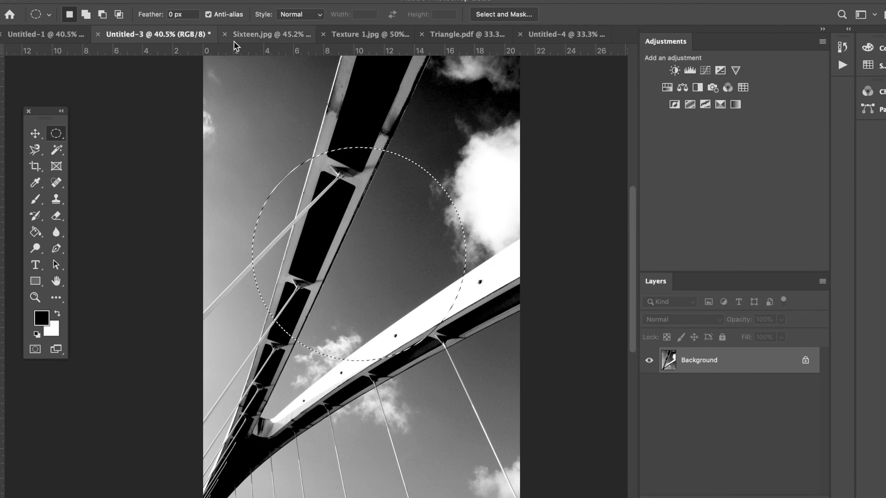
- Rotate the contents of the circular selection to -167.67° and undo the move that shifted them off their original spot
click(37, 136)
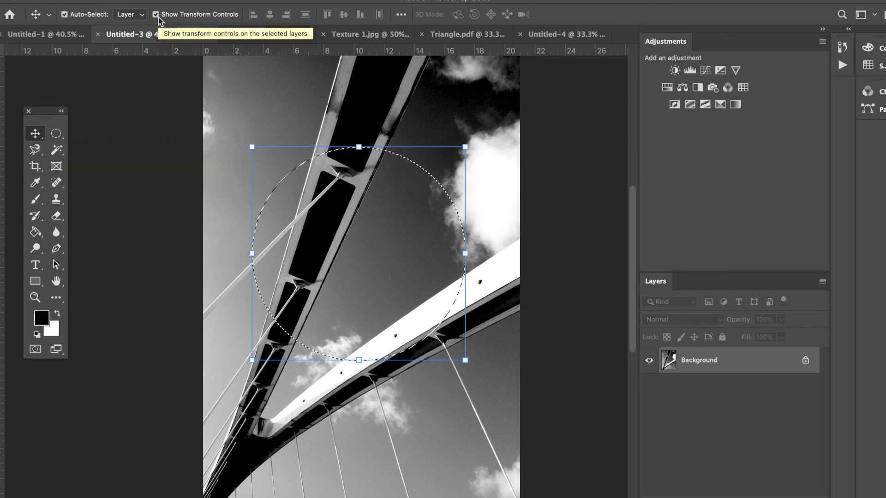
click(477, 315)
drag(477, 314, 205, 331)
drag(317, 267, 335, 253)
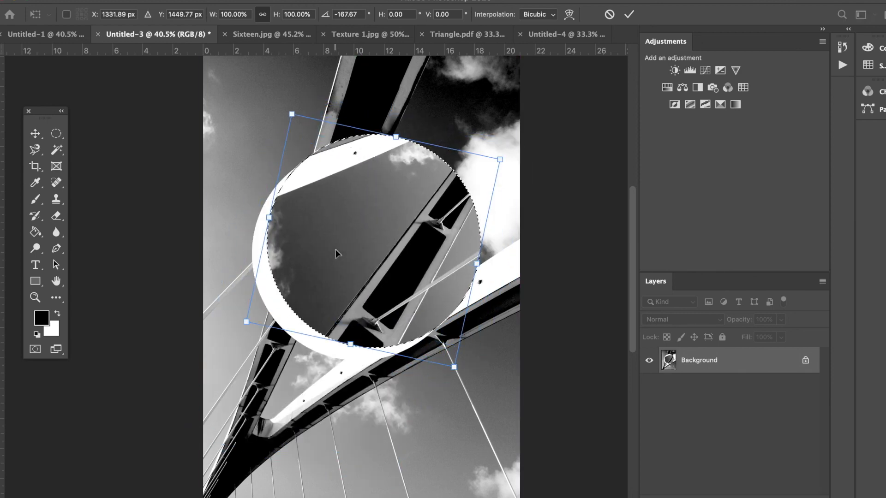
key(super+z)
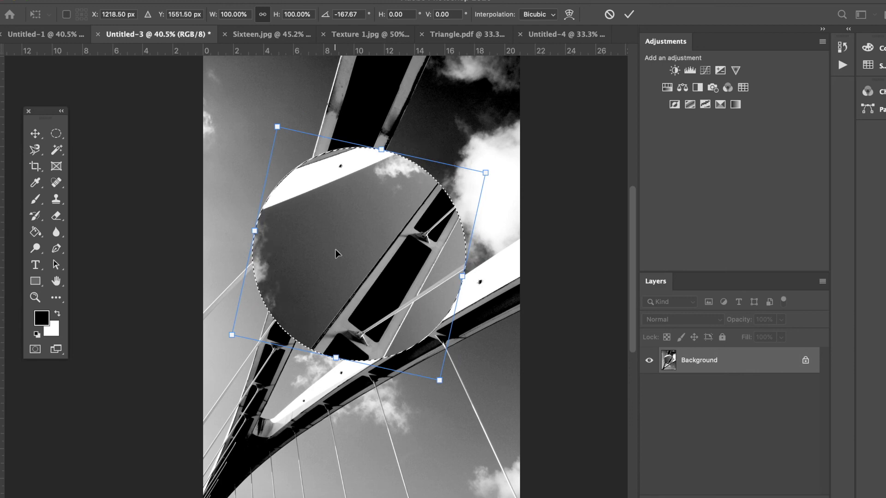